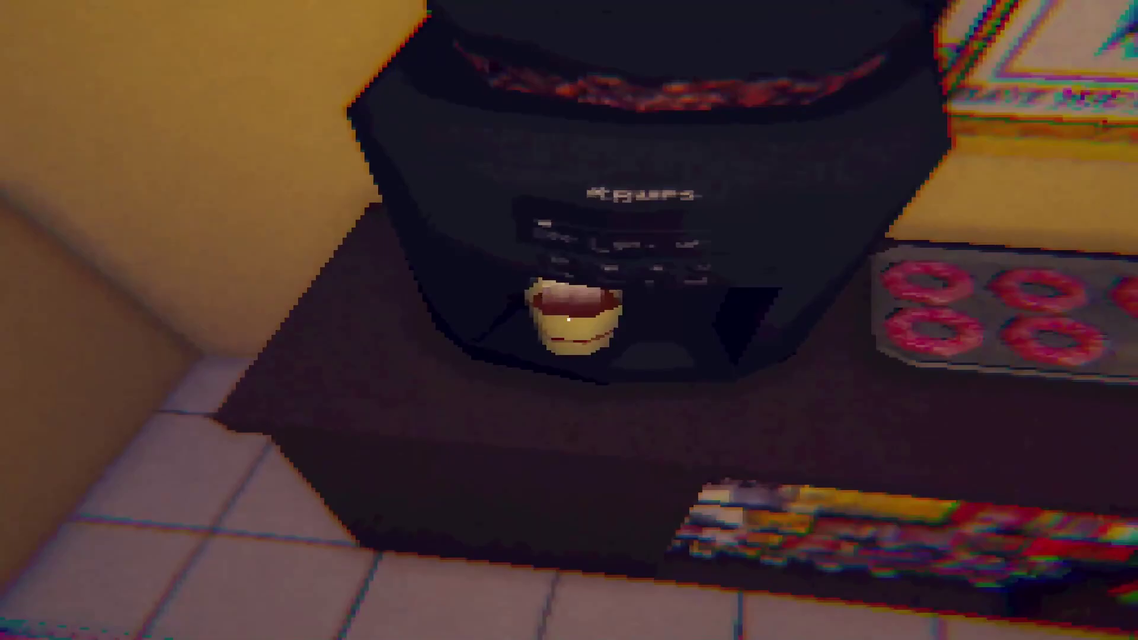
Try to take the coffee cup, dismiss the pay-first reminder, and approach the checkout counter.
left_click(569, 320)
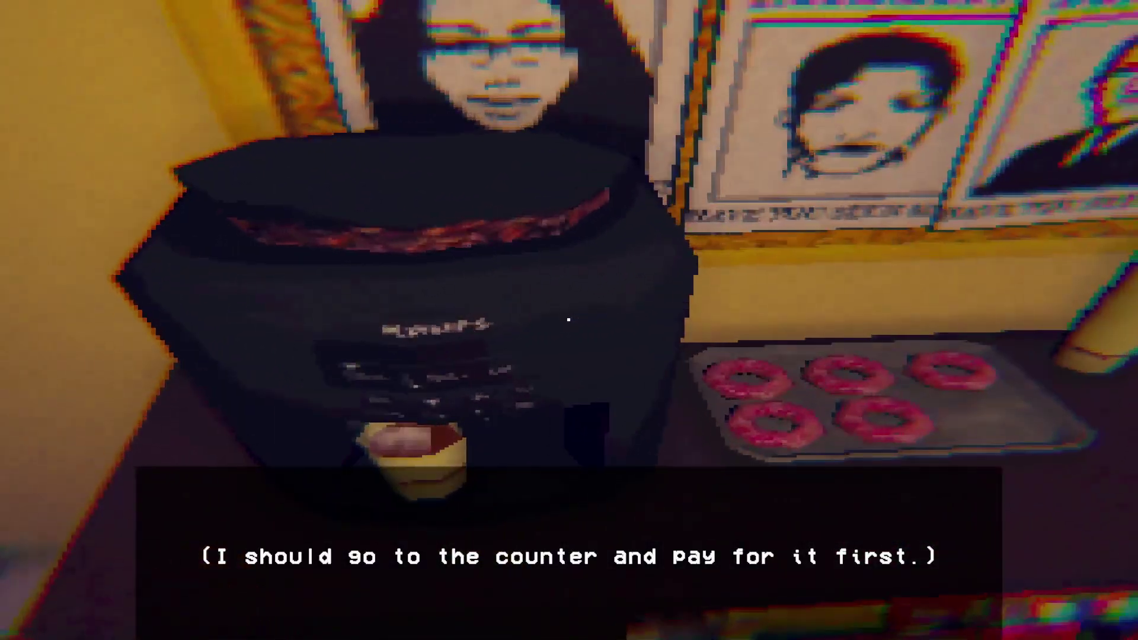
left_click(570, 320)
key("w")
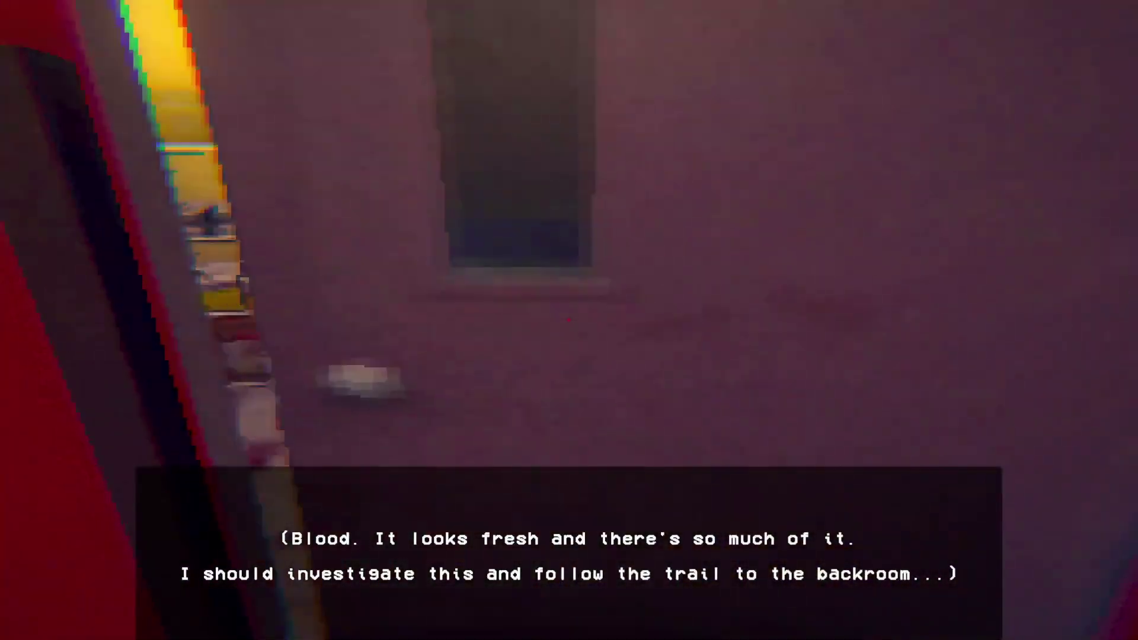
Close the fresh-blood remark and follow the blood trail through the backroom into storage.
left_click(570, 320)
key("w")
key("w")
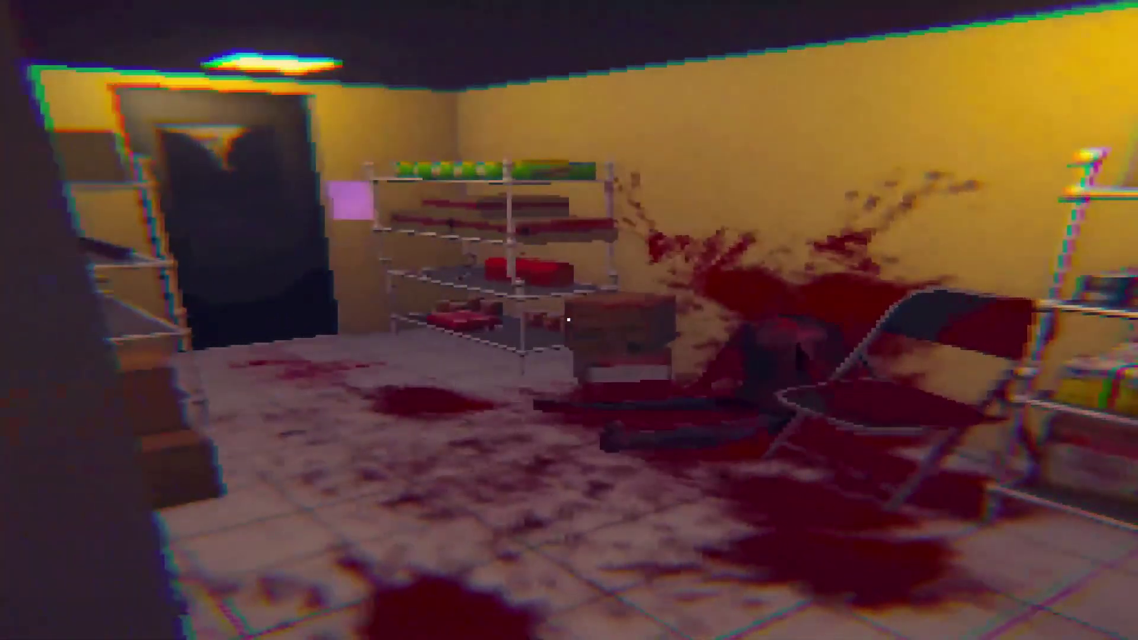
key("w")
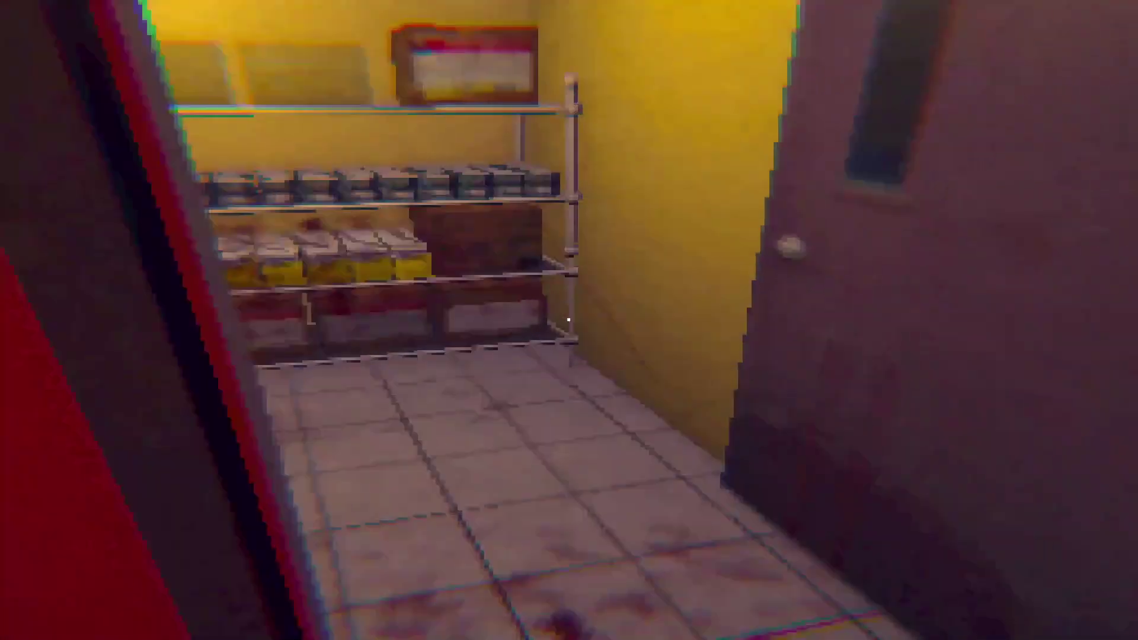
key("w")
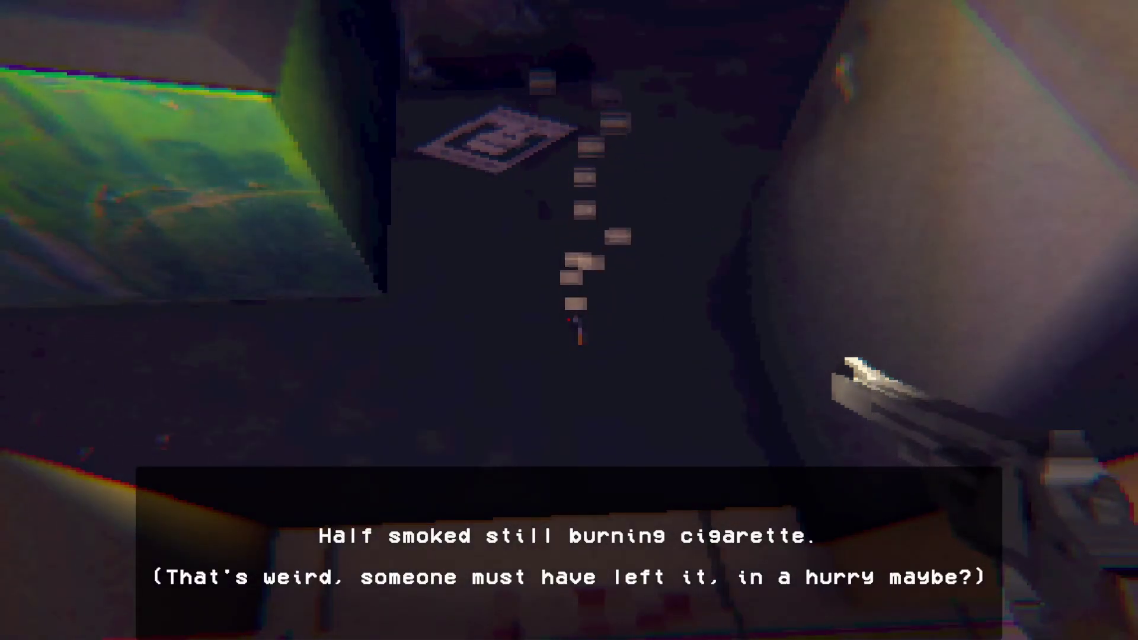
Inspect the burning cigarette and read the missing-person poster near the green dumpster.
key("e")
key("e")
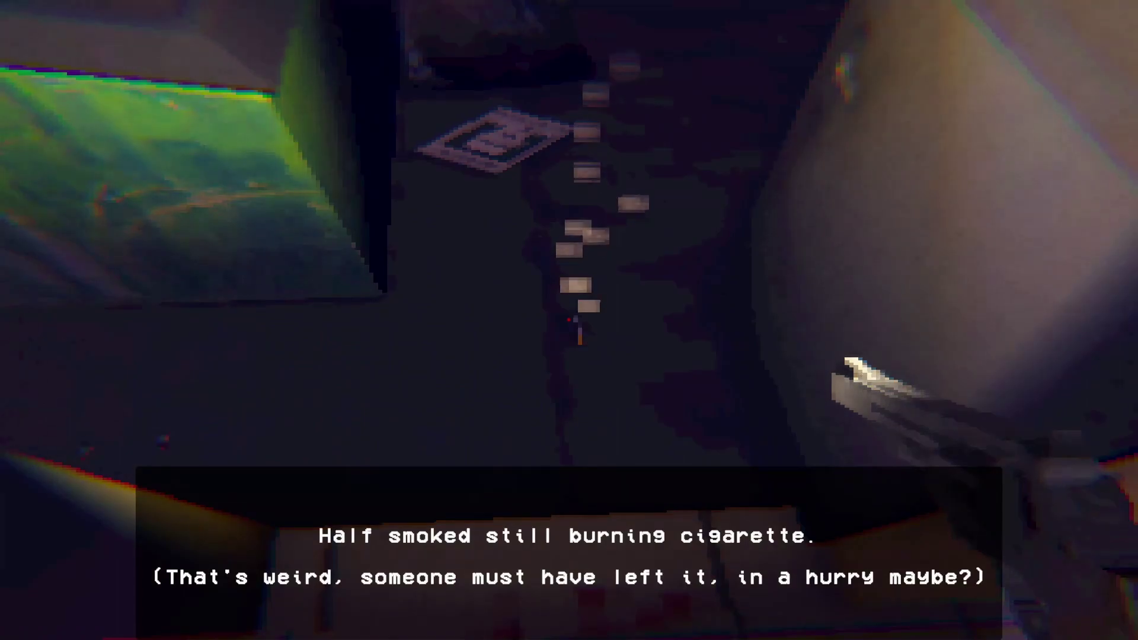
key("w")
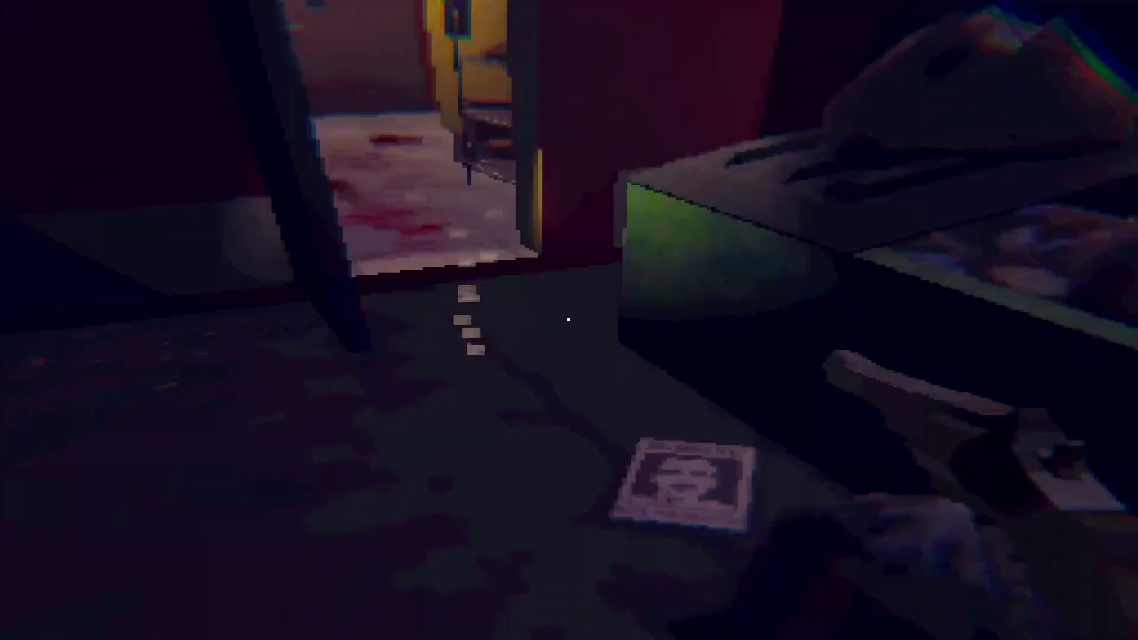
key("e")
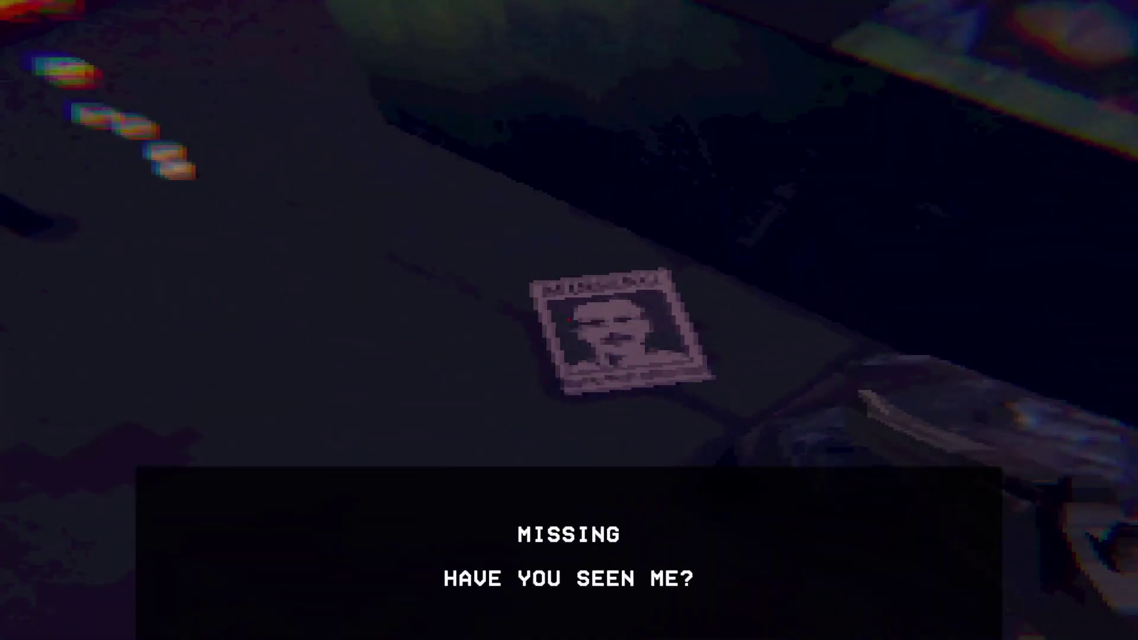
left_click_drag(569, 320, 800, 267)
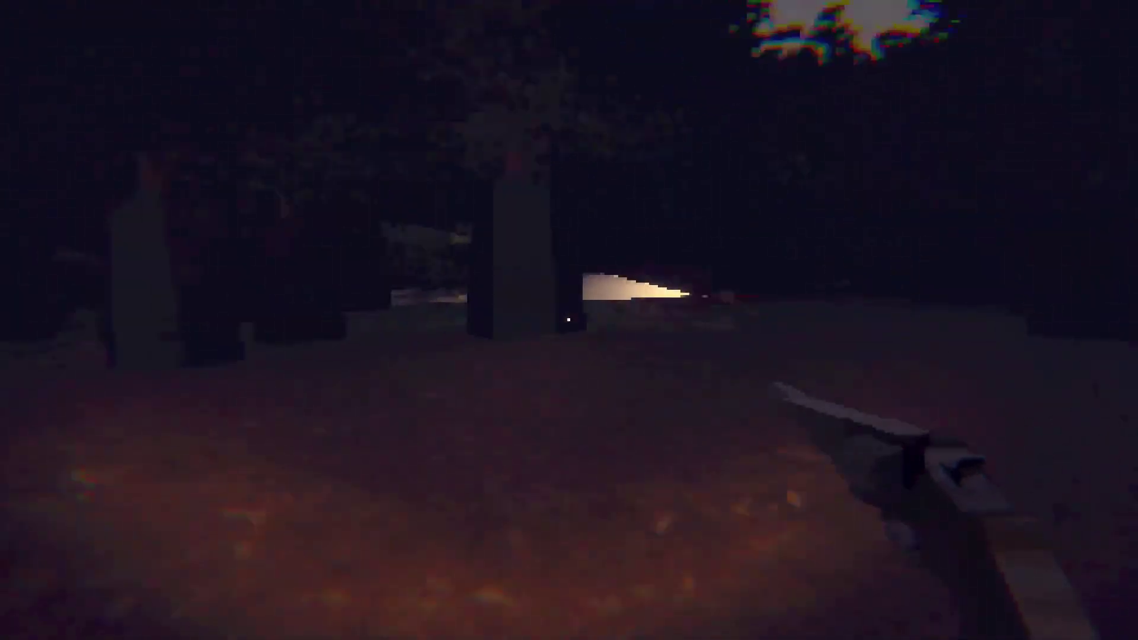
Aim the pistol at the lit opening, then examine the blue tent and read the note.
right_click(569, 320)
right_click(570, 320)
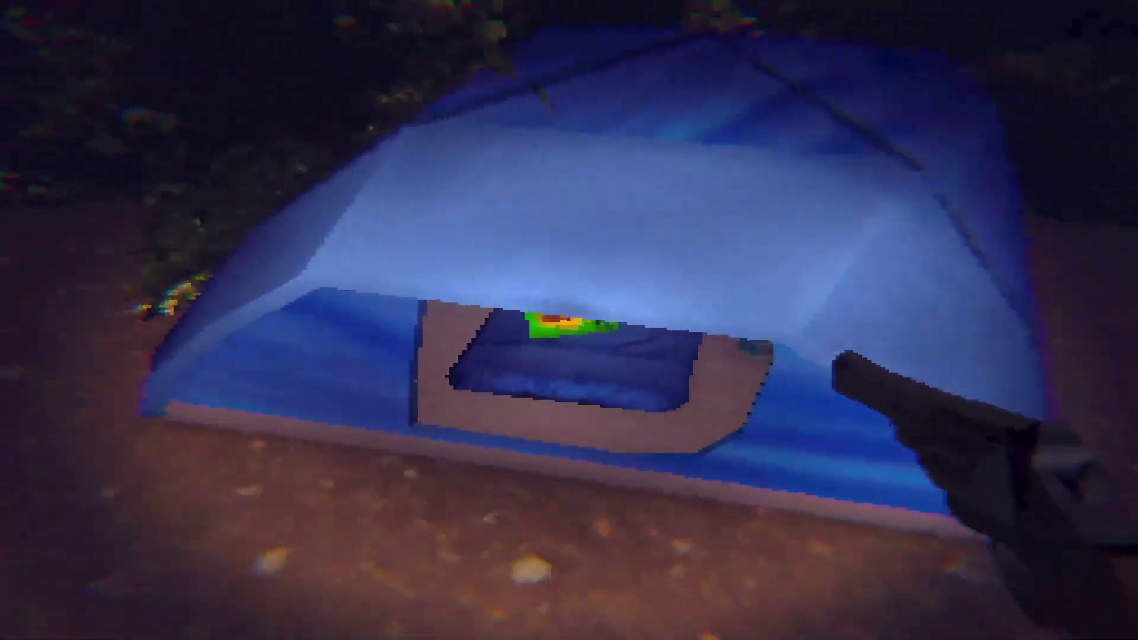
key("e")
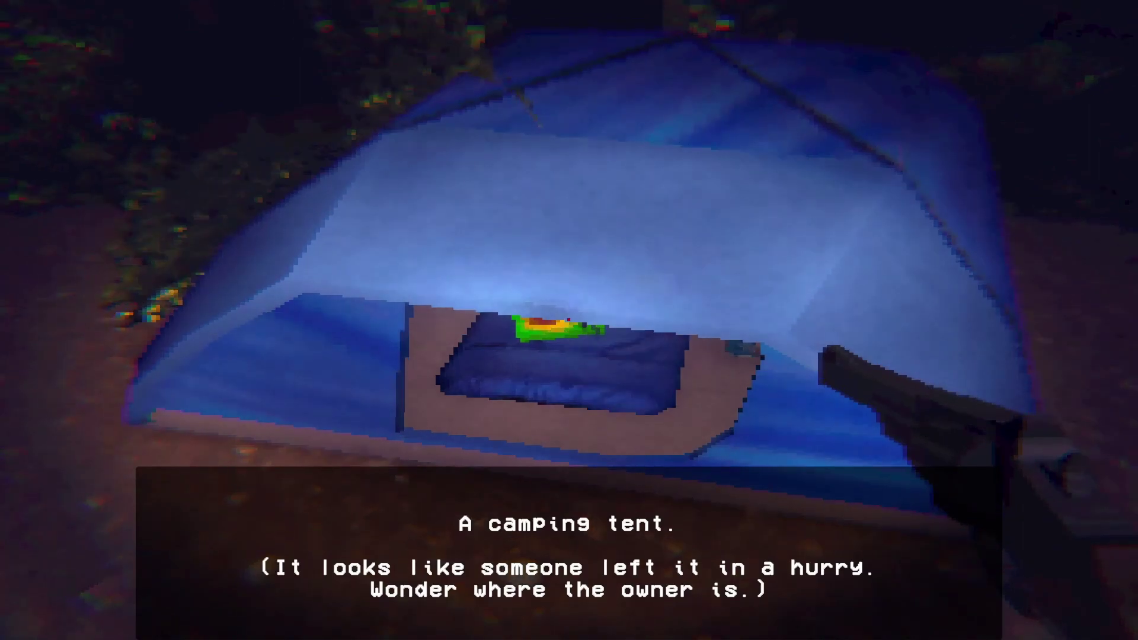
key("e")
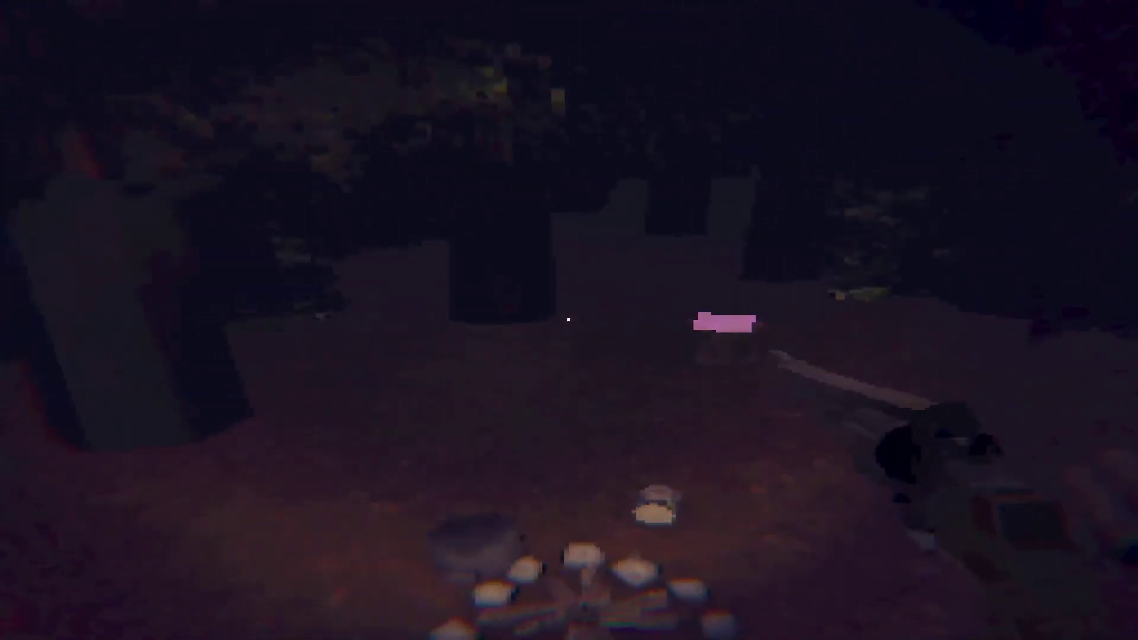
key("e")
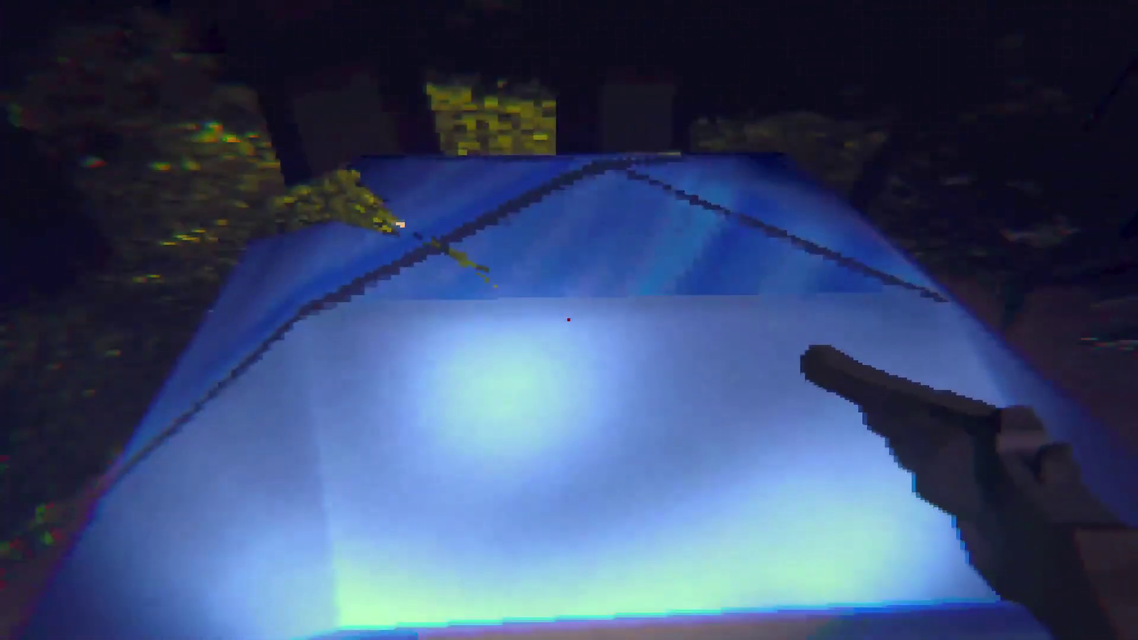
left_click(569, 319)
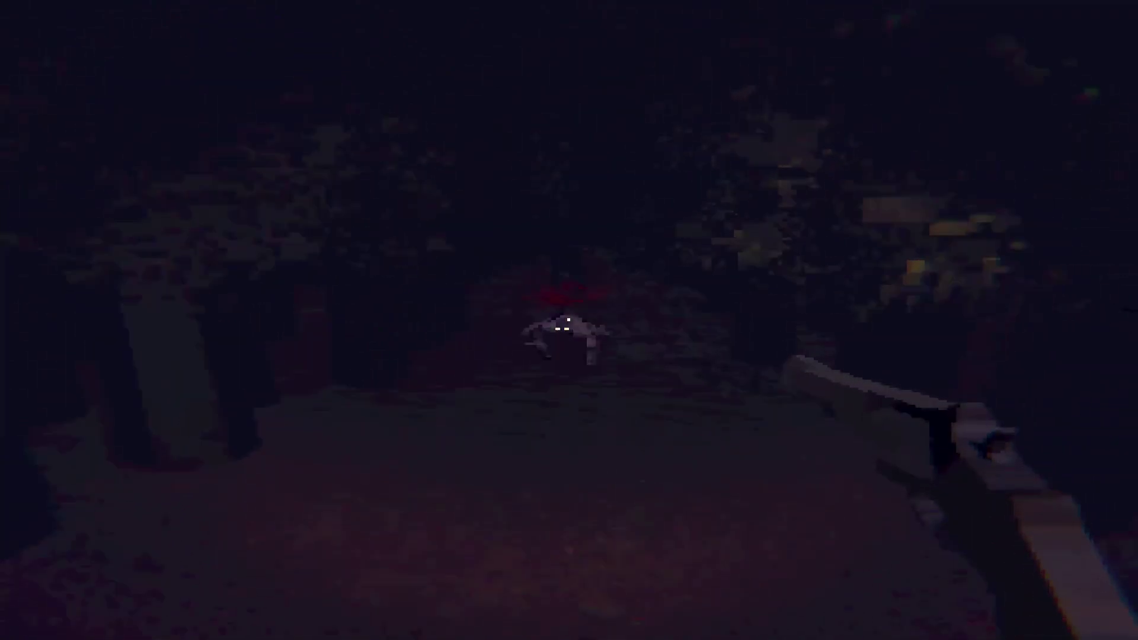
Fire the pistol twice at the approaching pale creature until it falls.
left_click(562, 325)
left_click(563, 324)
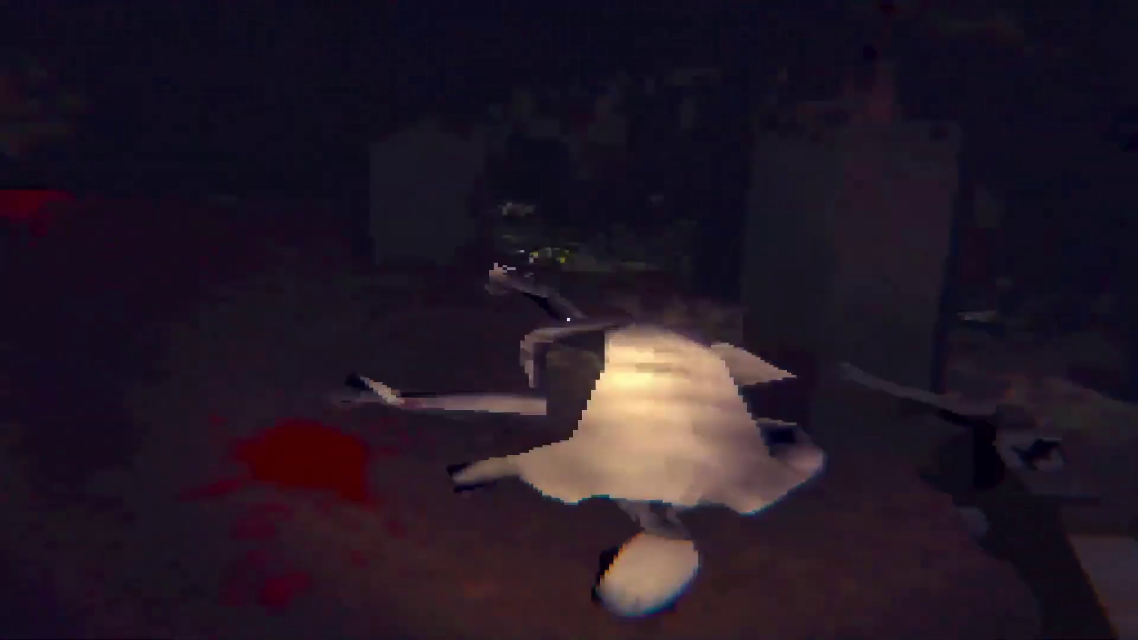
left_click_drag(570, 320, 622, 374)
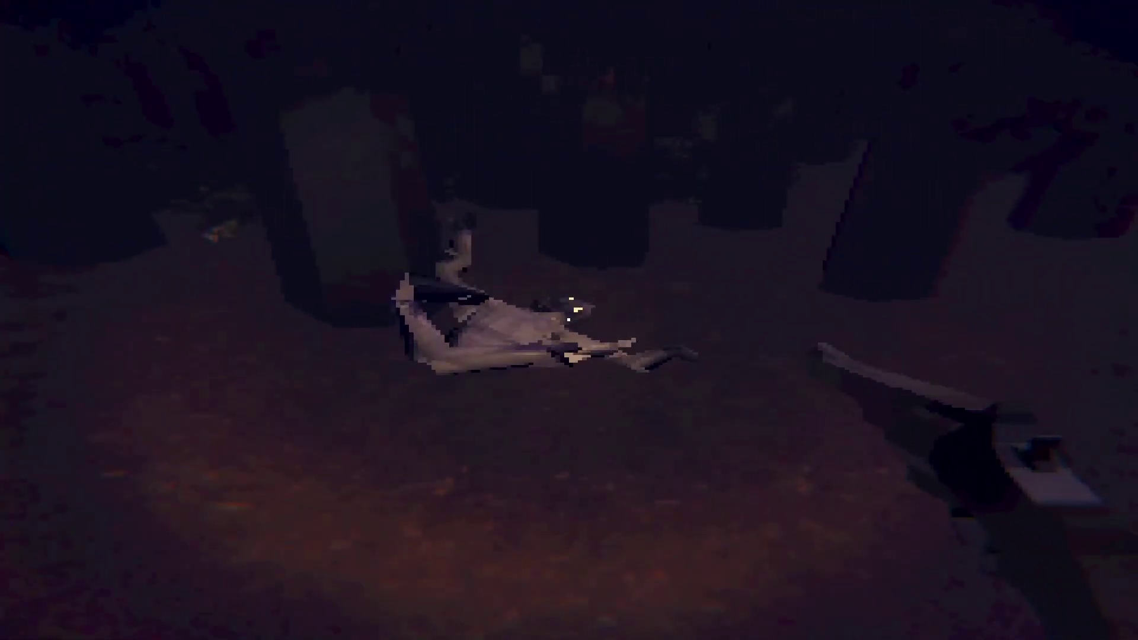
Walk around the creature's corpse and advance the character's reaction lines.
key("e")
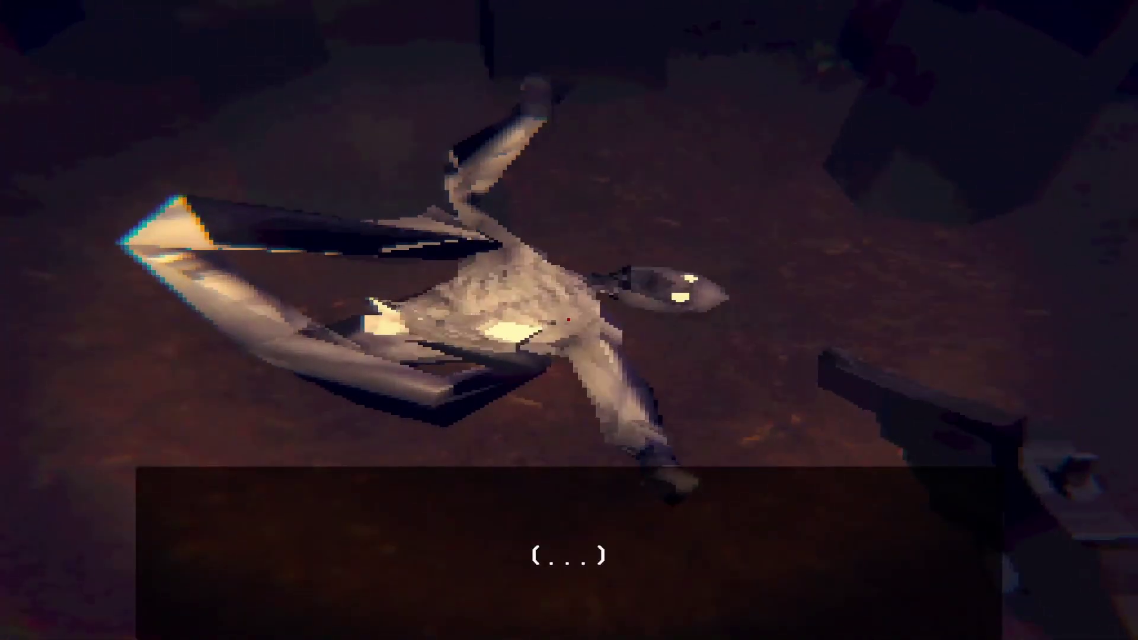
key("a")
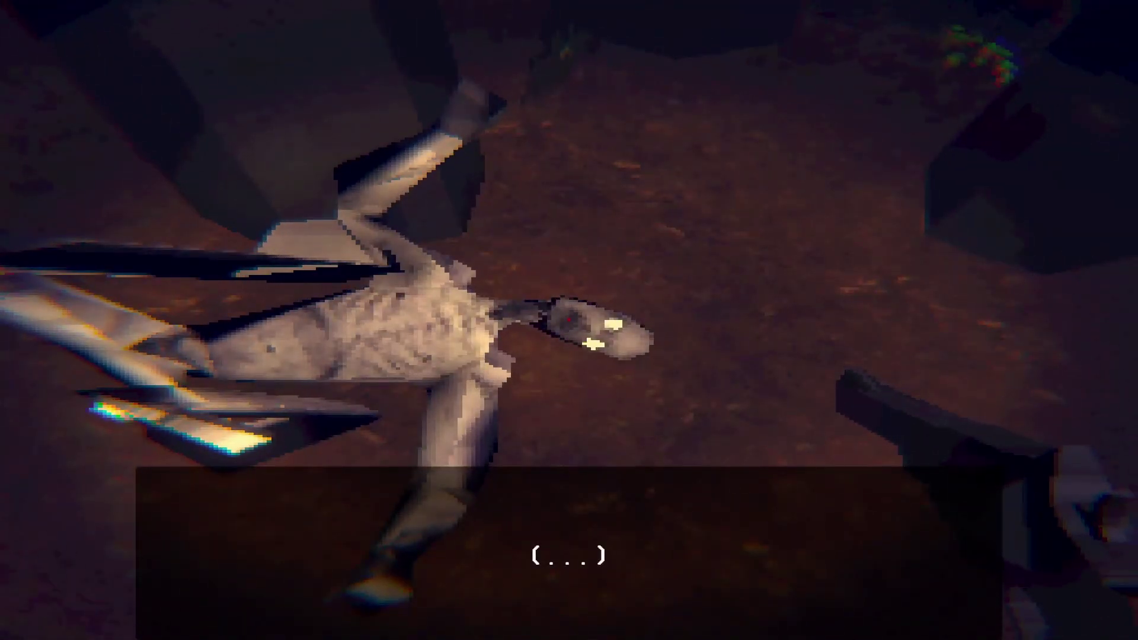
left_click(569, 320)
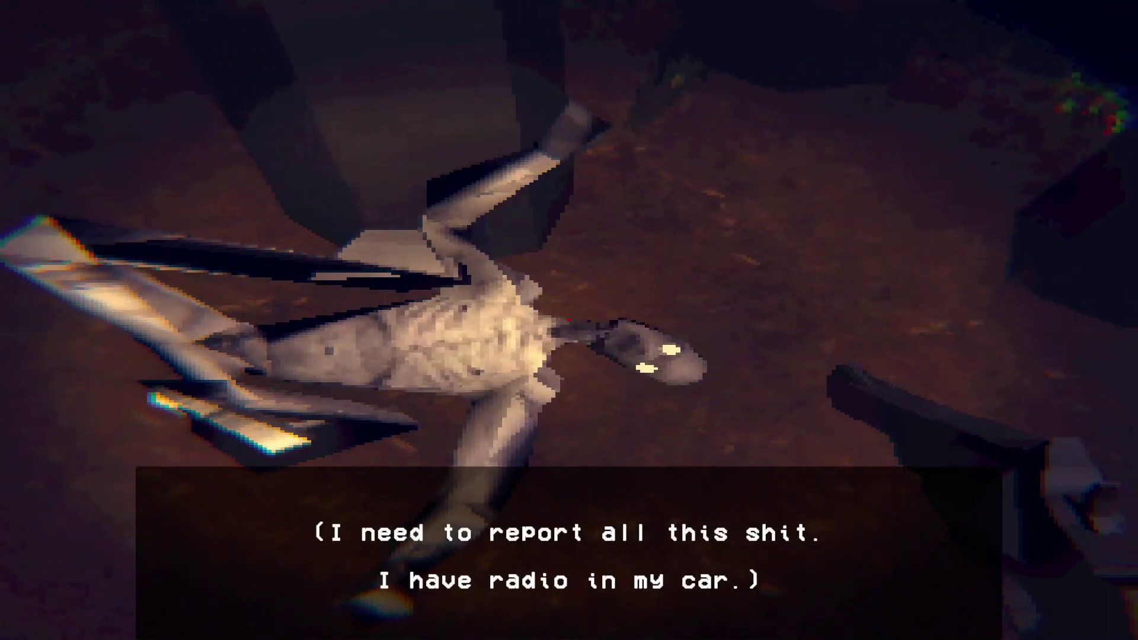
left_click_drag(570, 320, 481, 374)
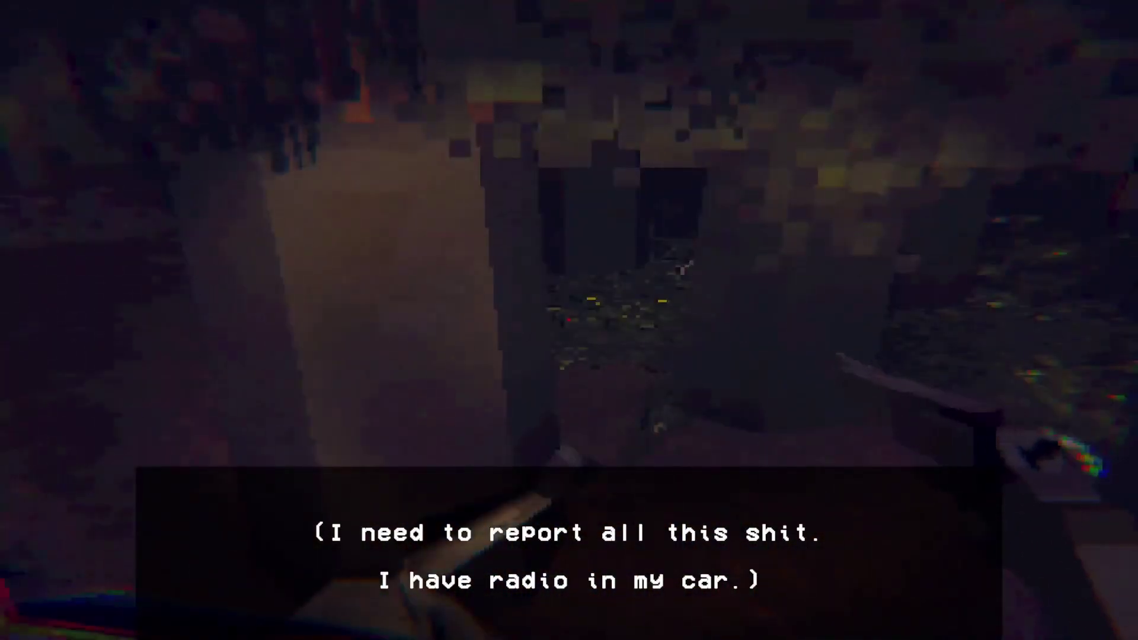
left_click(569, 321)
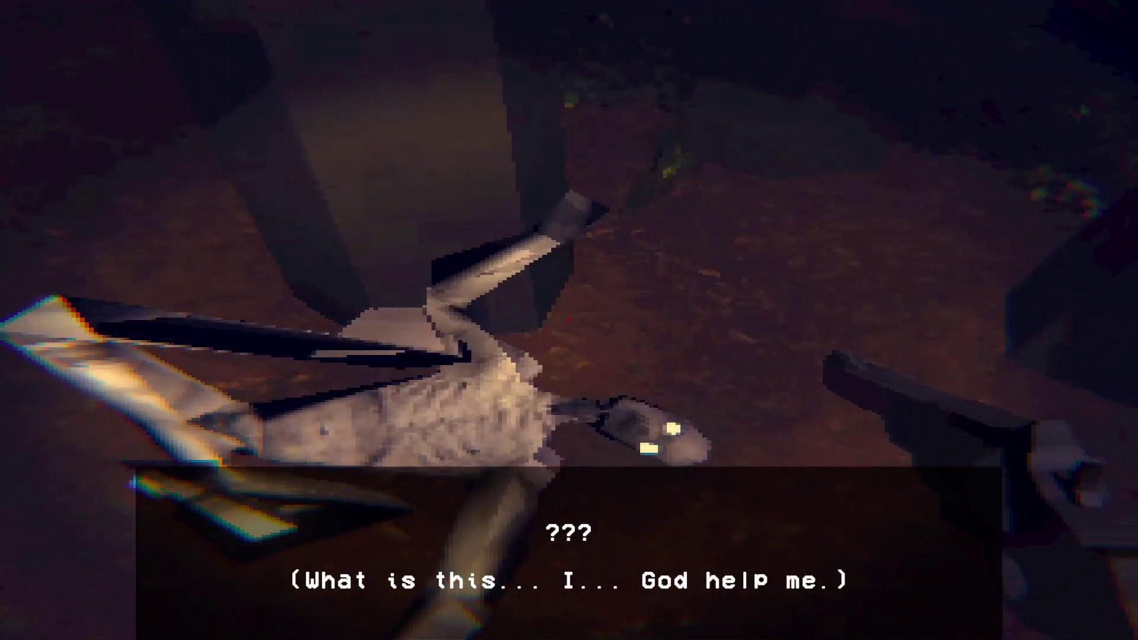